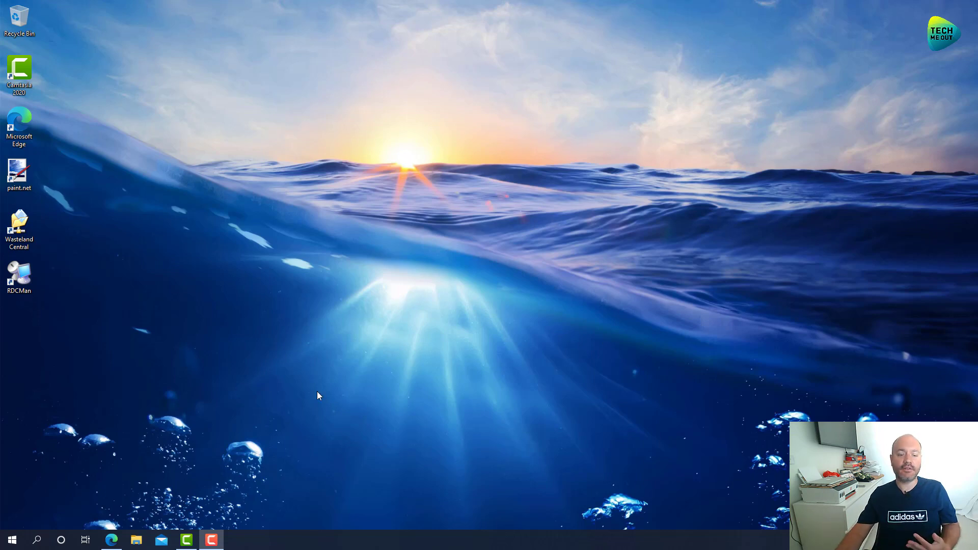
# Read the Synology User Group Facebook posts about DSM 7.0-41890, then return to the DSM tab.
pyautogui.click(114, 541)
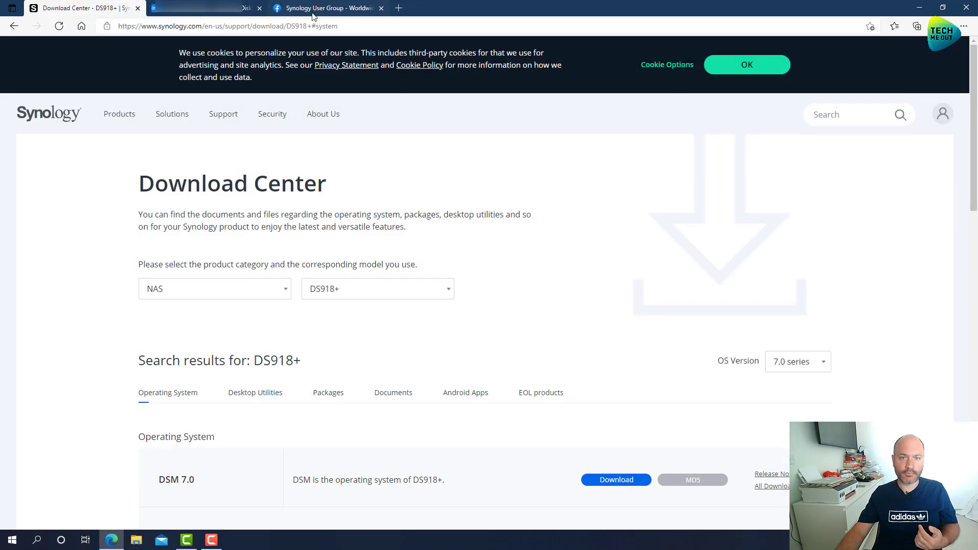
pyautogui.click(311, 9)
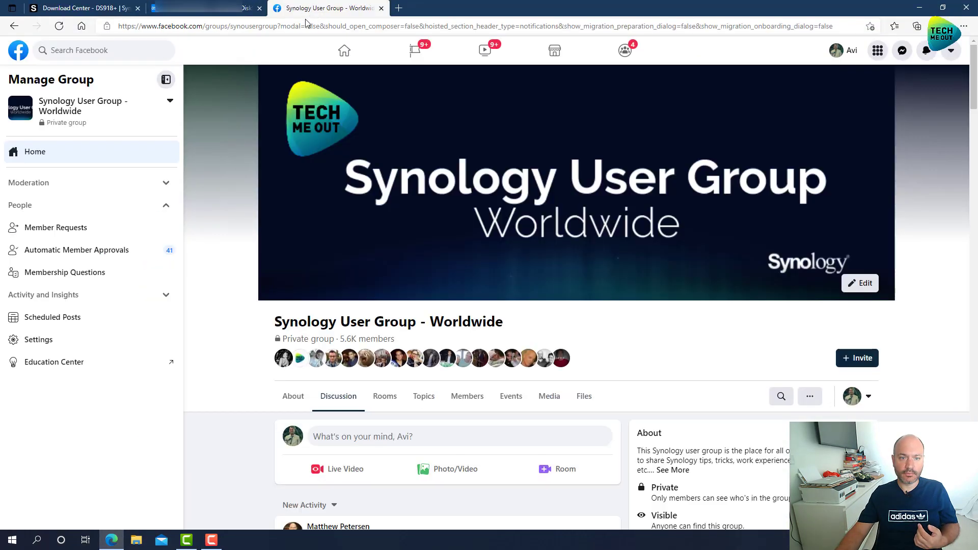
pyautogui.middleClick(225, 201)
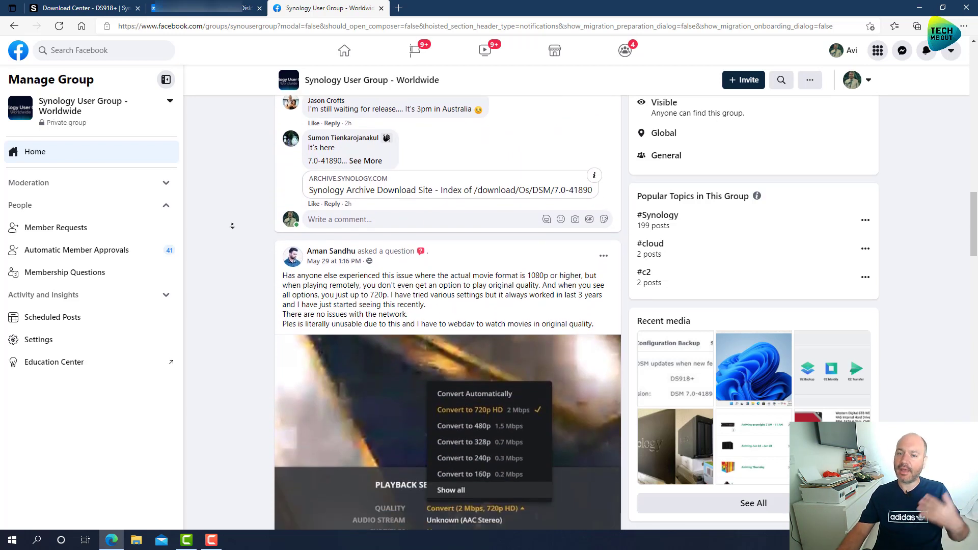
pyautogui.click(233, 226)
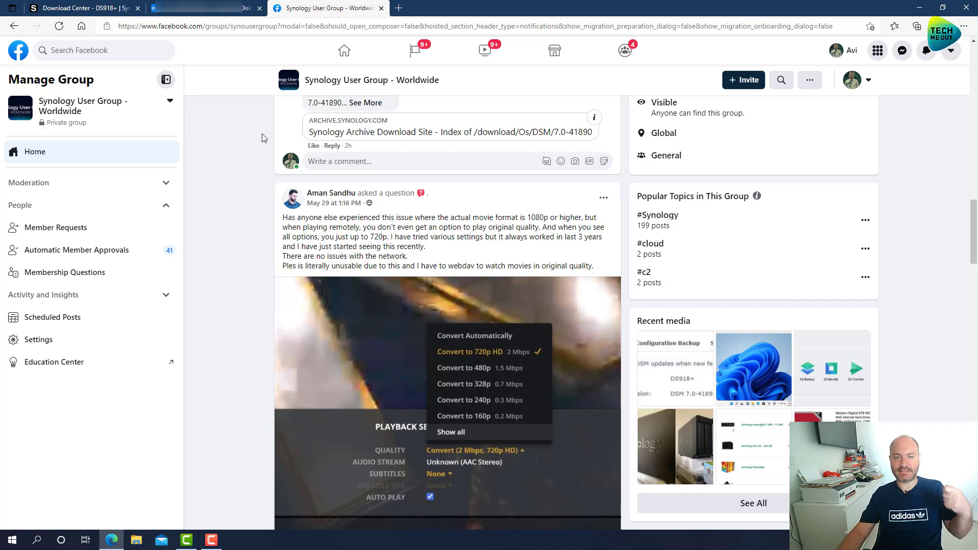
pyautogui.click(216, 15)
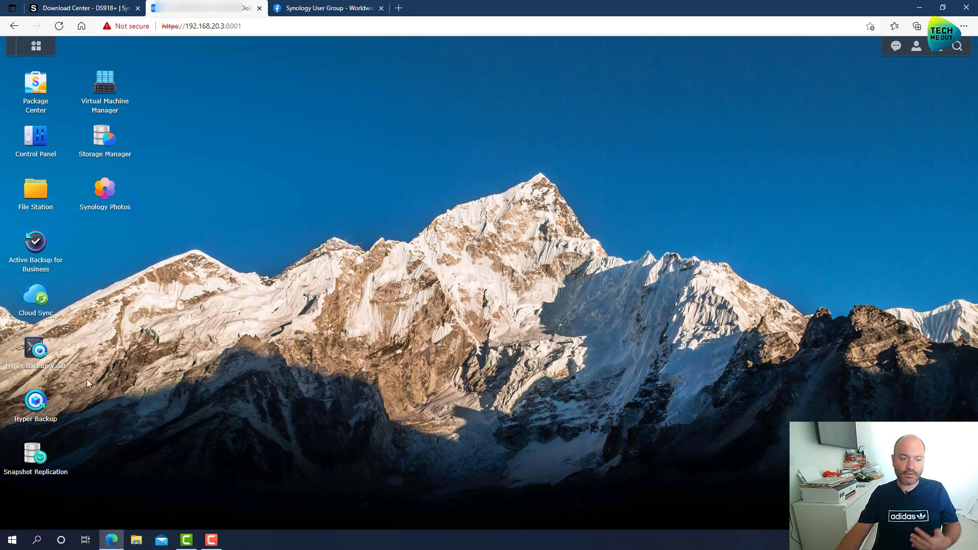
# In Hyper Backup, dismiss the Backup Wizard, confirm Offsite DS216 - Photos shows Success, then close it.
pyautogui.click(37, 402)
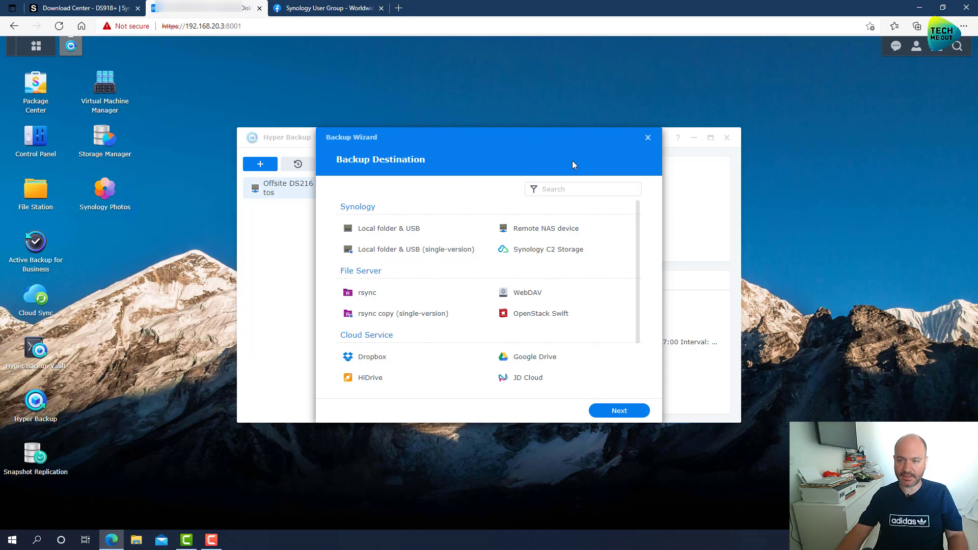
pyautogui.click(648, 138)
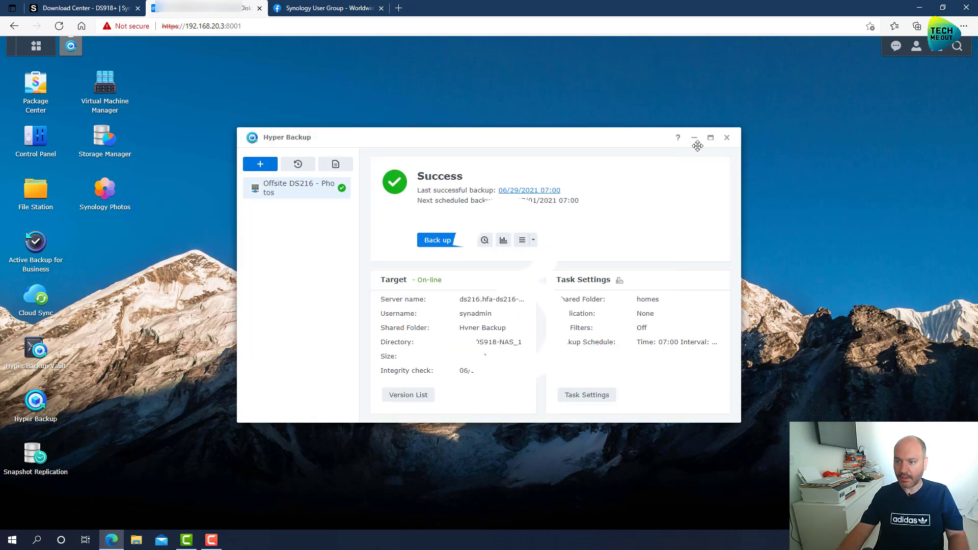
pyautogui.click(728, 138)
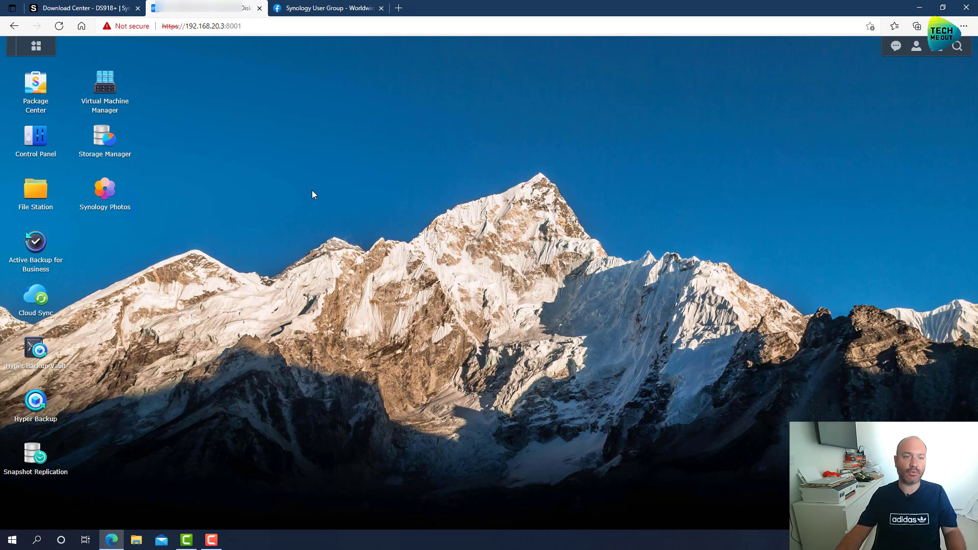
# Check Virtual Machine Manager lists no VMs, cancel a Synology Virtual DSM creation, and close it.
pyautogui.click(109, 104)
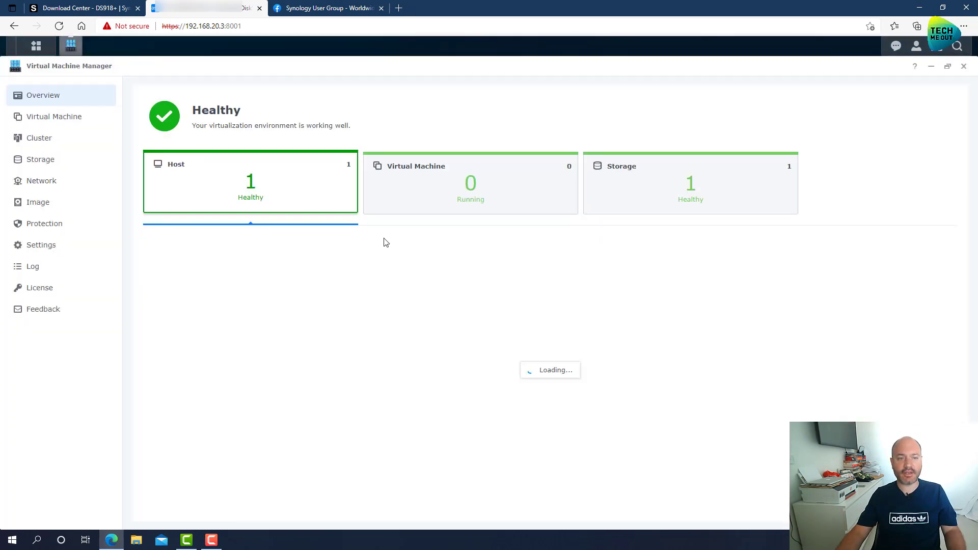
pyautogui.click(81, 120)
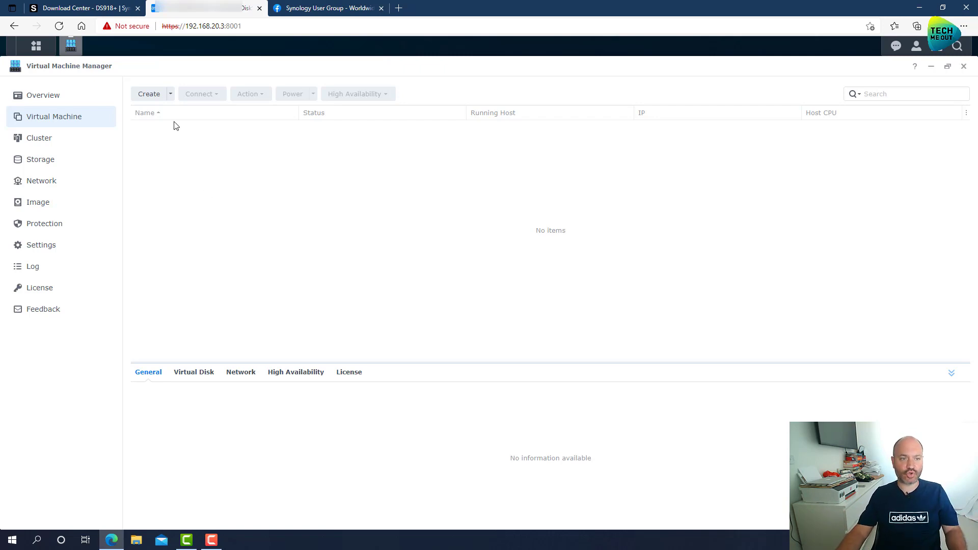
pyautogui.click(171, 99)
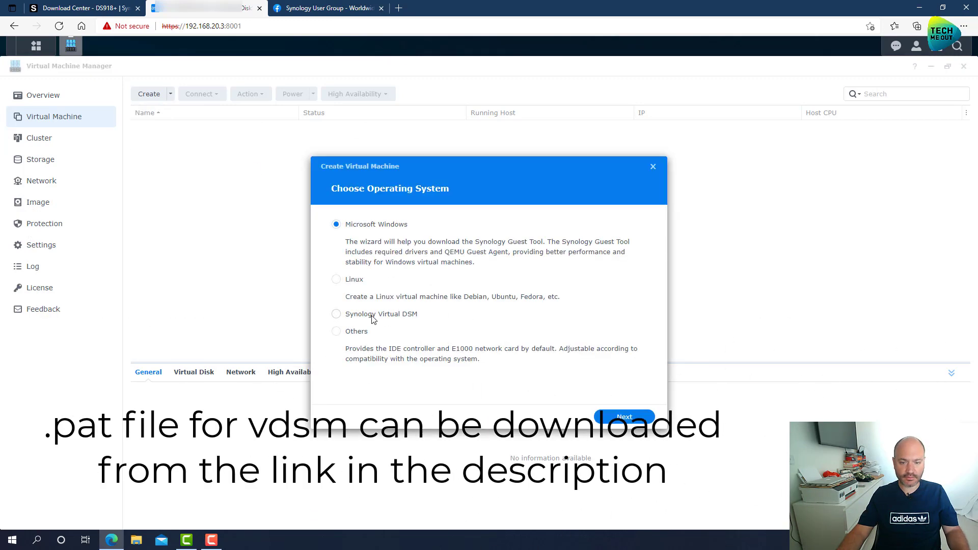
pyautogui.click(376, 315)
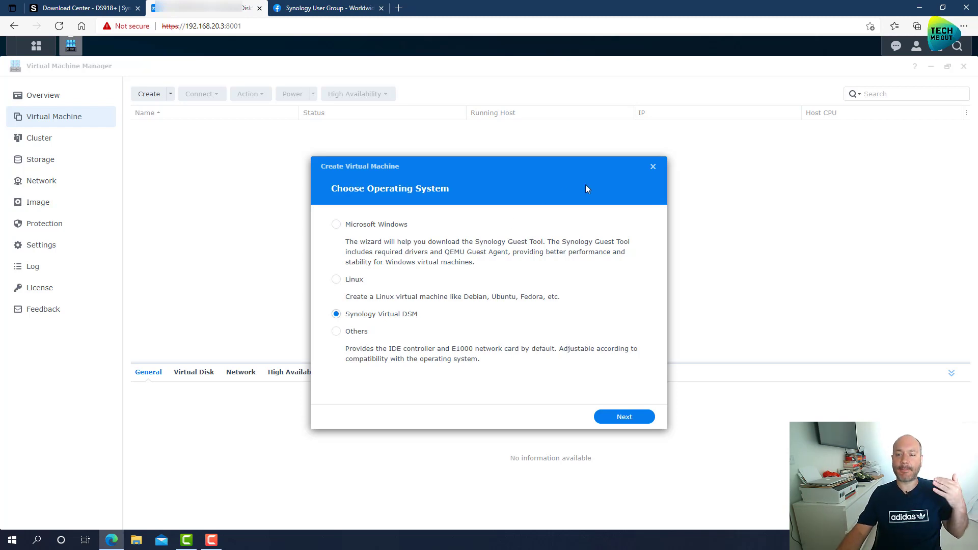
pyautogui.click(653, 170)
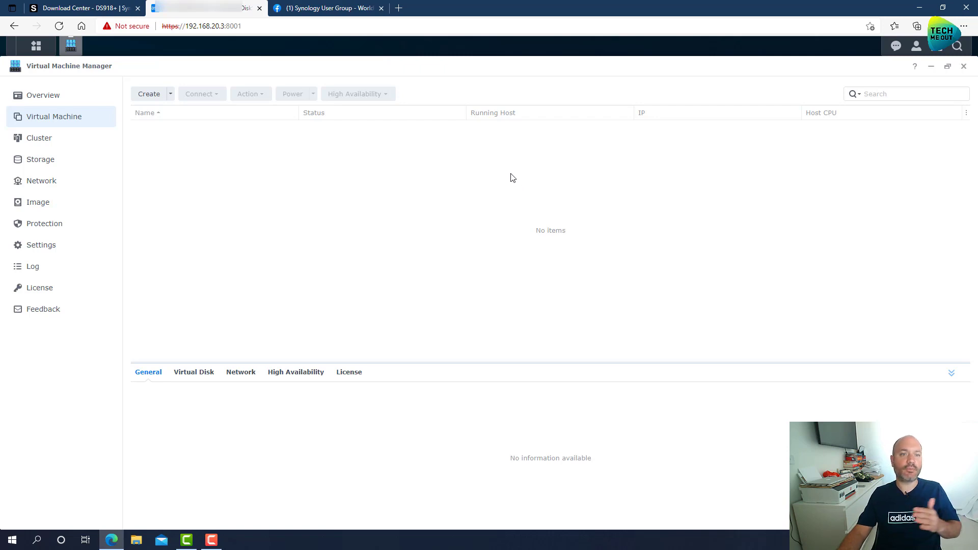
pyautogui.click(964, 70)
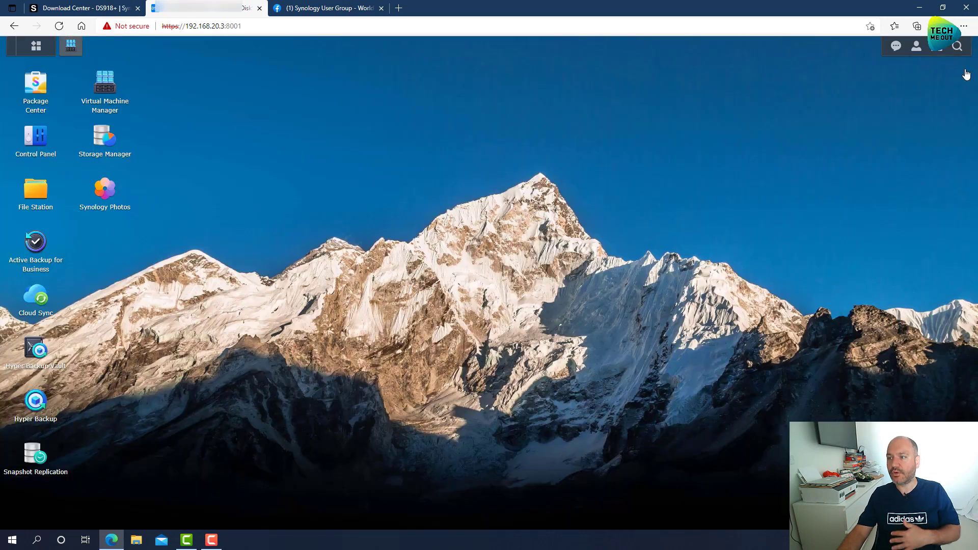
# In Download Center, choose the NAS category and the DS918+ model.
pyautogui.click(95, 8)
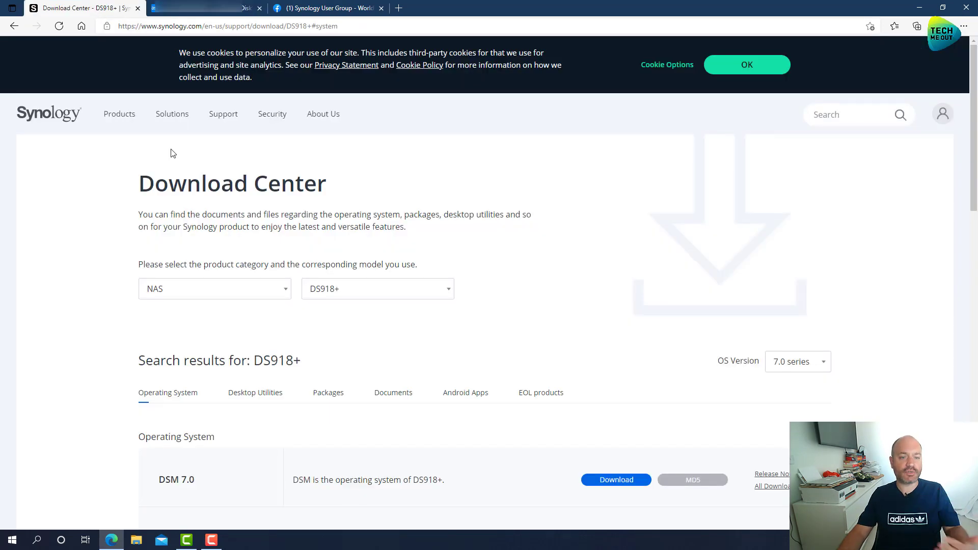
pyautogui.click(195, 290)
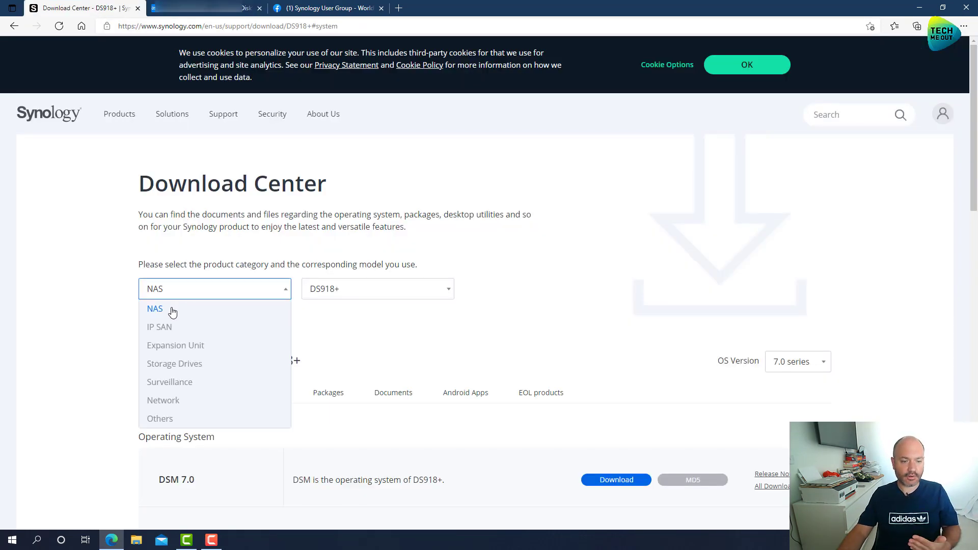
pyautogui.click(176, 309)
pyautogui.click(349, 299)
pyautogui.write('ds918')
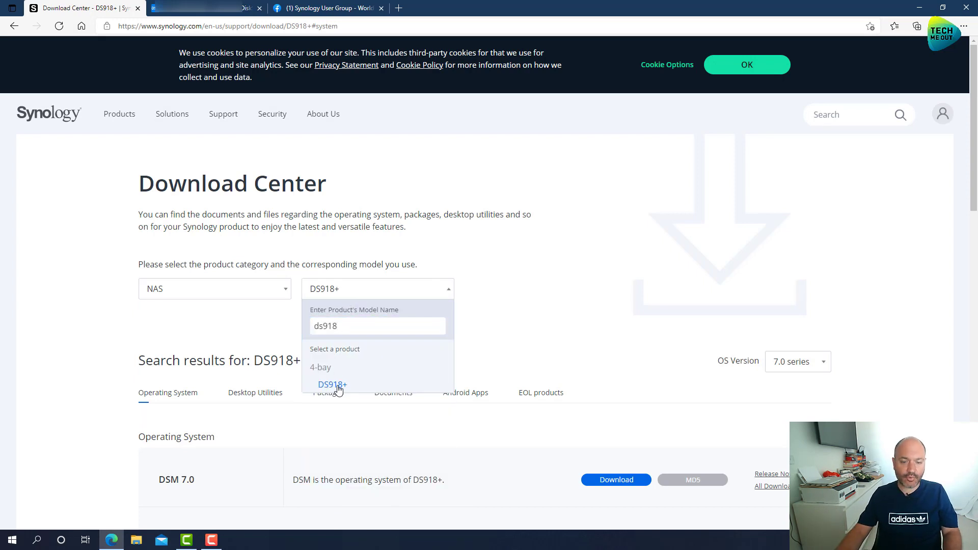
pyautogui.click(334, 385)
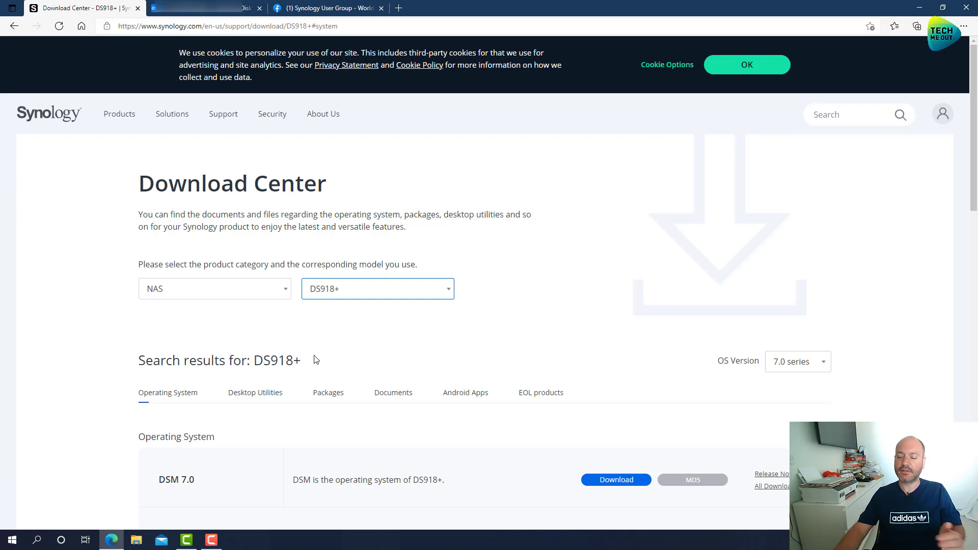
# Download and keep the DSM 7.0 .pat file, close the Facebook tab, and return to DSM.
pyautogui.click(793, 369)
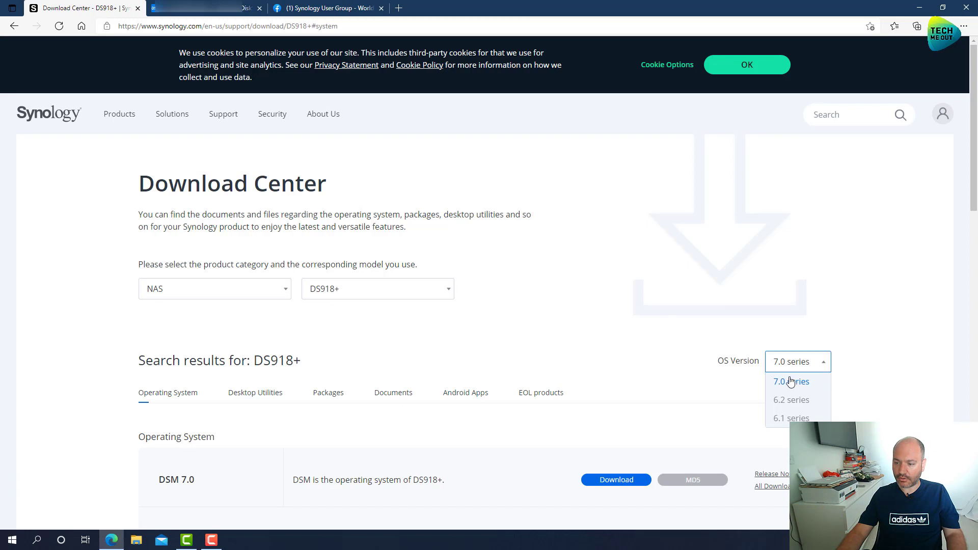
pyautogui.click(794, 382)
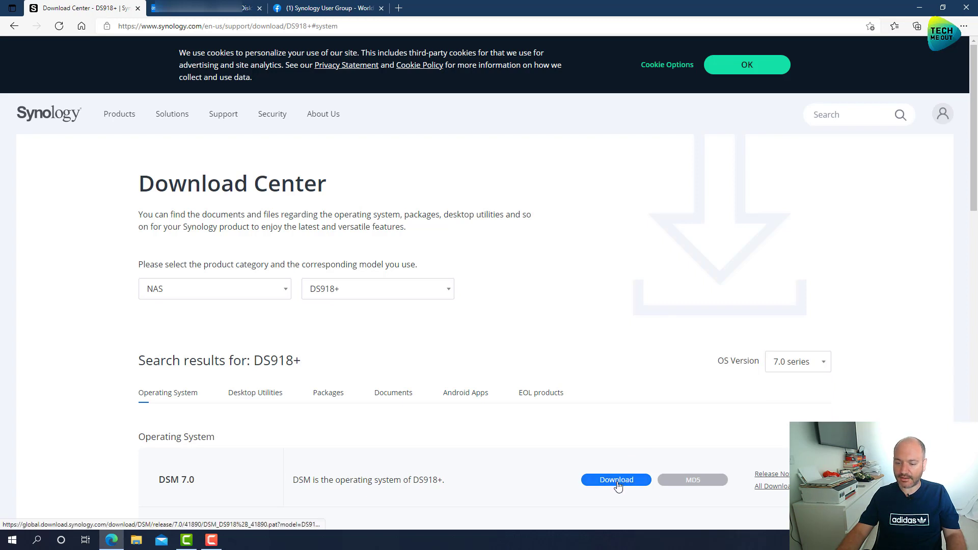
pyautogui.click(617, 481)
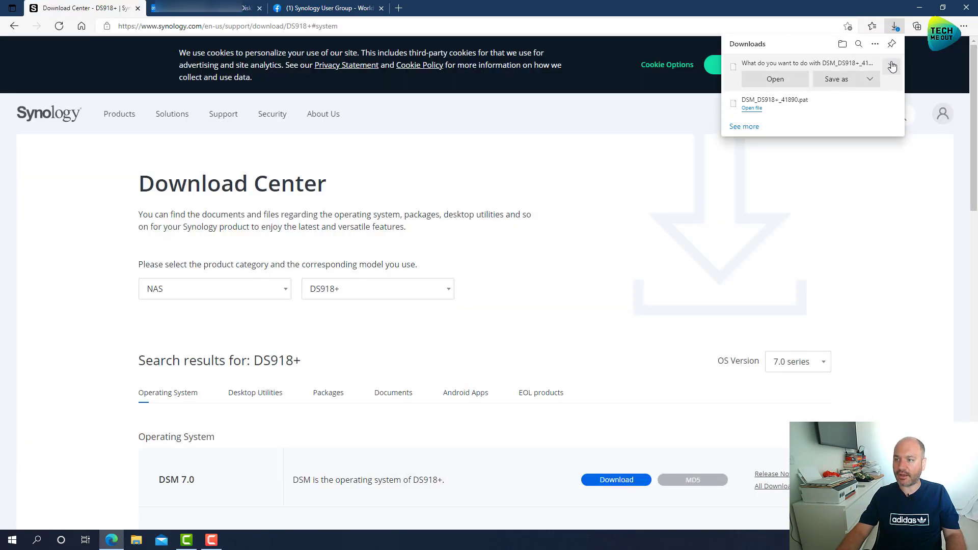
pyautogui.click(892, 67)
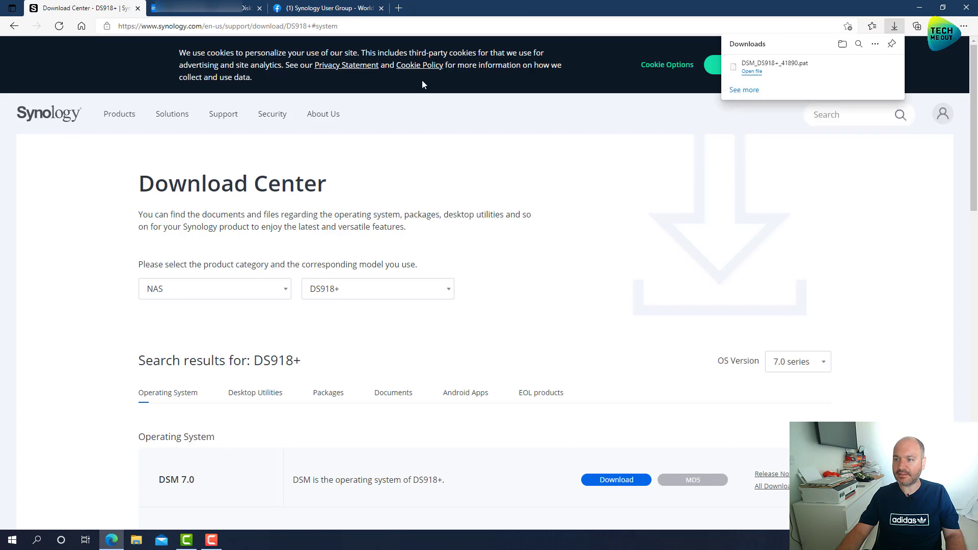
pyautogui.click(380, 8)
pyautogui.click(204, 8)
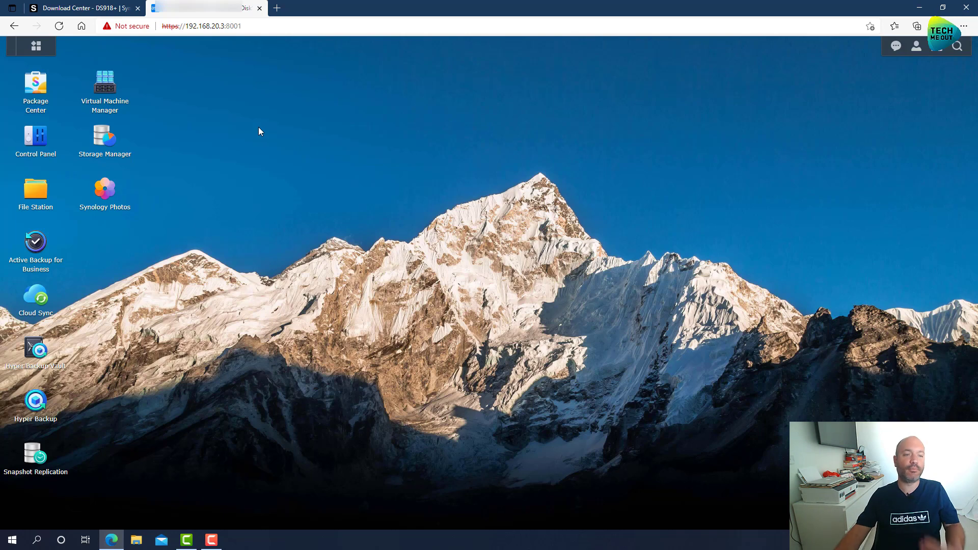
# Upload DSM_DS918+_41890.pat through Control Panel's Update & Restore Manual DSM Update.
pyautogui.click(36, 138)
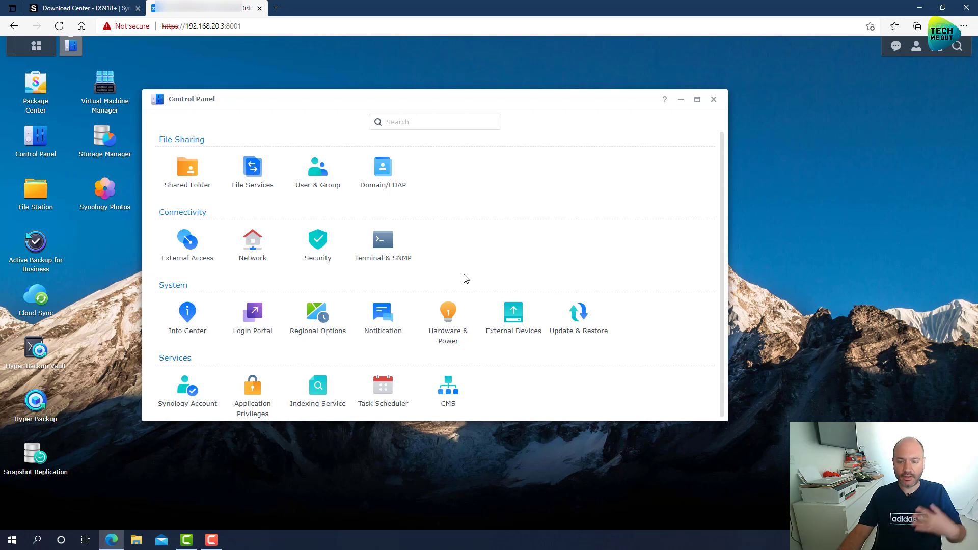
pyautogui.click(577, 318)
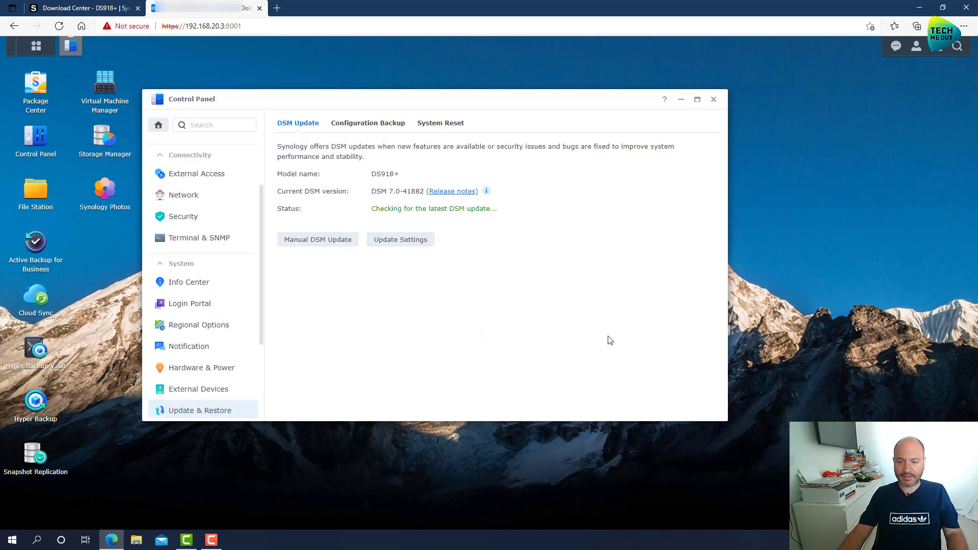
pyautogui.click(310, 247)
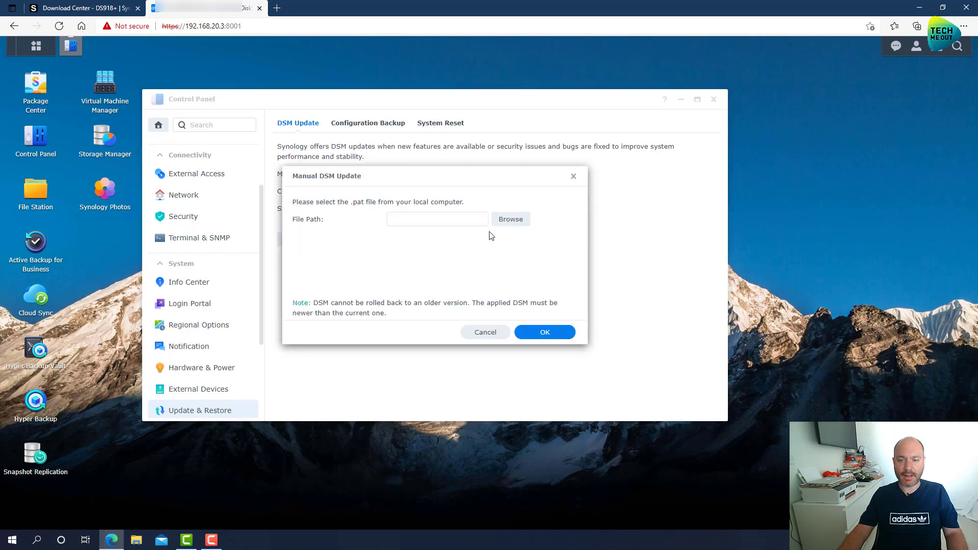
pyautogui.click(503, 227)
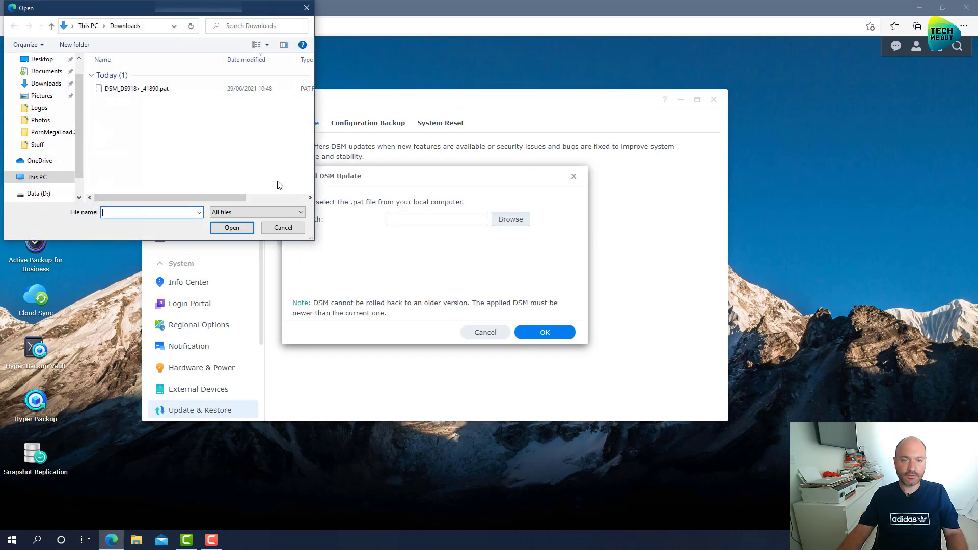
pyautogui.doubleClick(128, 91)
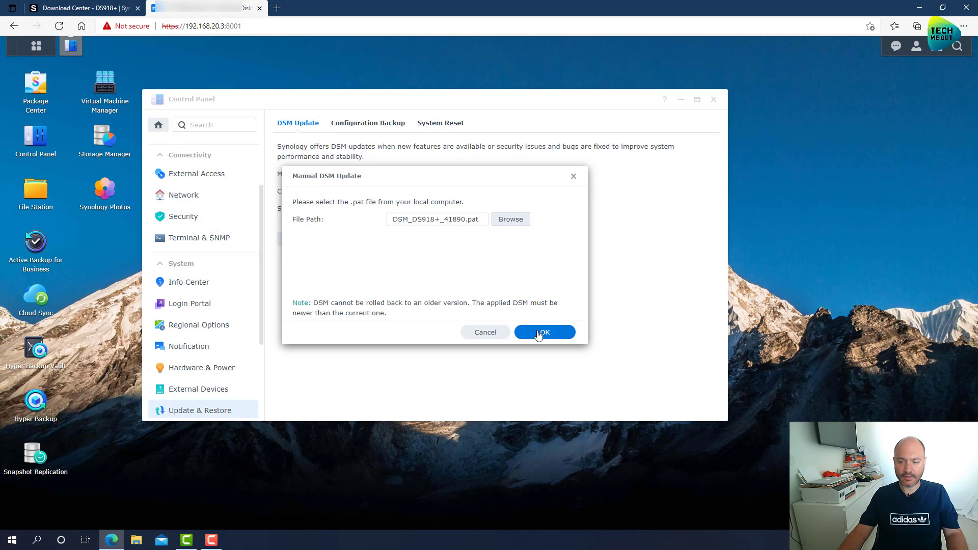
pyautogui.click(540, 332)
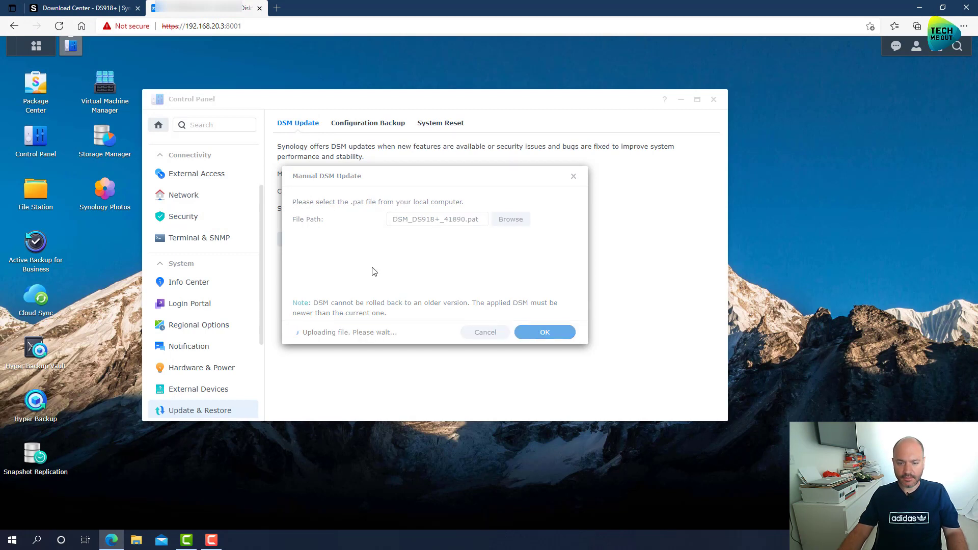
# Accept the update agreement and confirm installing the DSM update now.
pyautogui.click(302, 304)
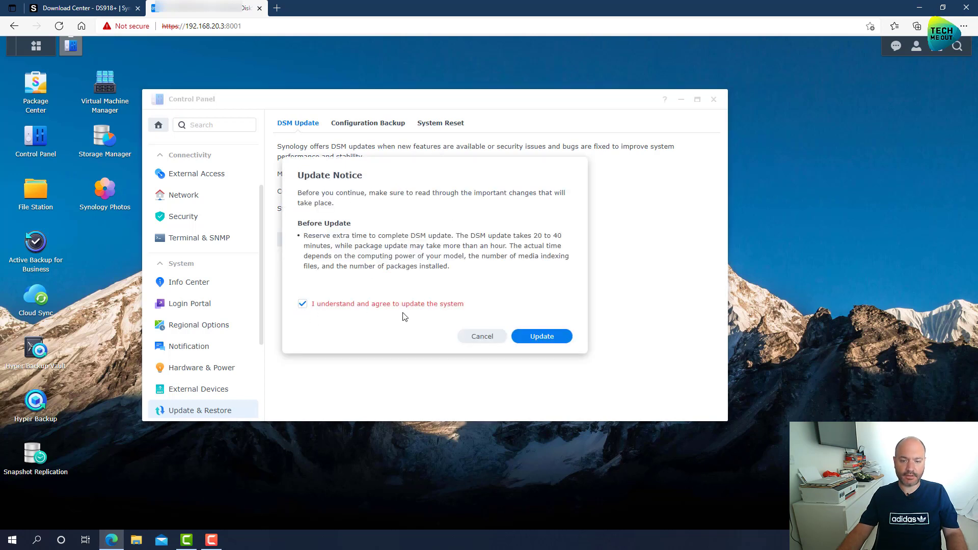
pyautogui.click(549, 338)
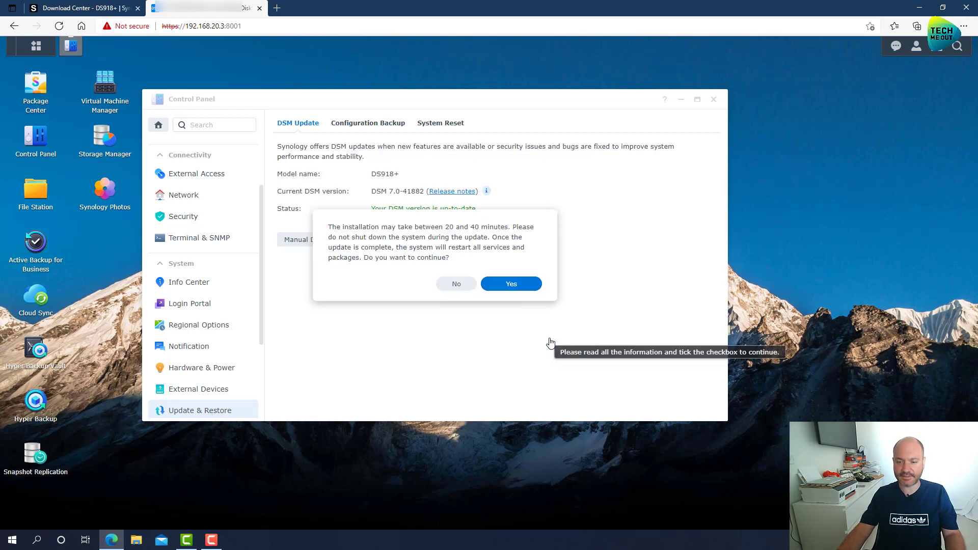
pyautogui.click(521, 288)
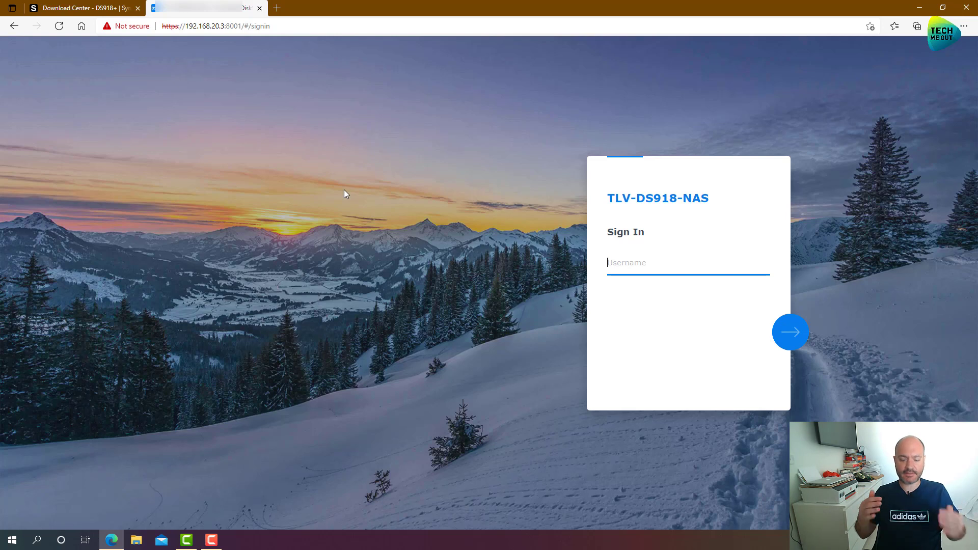
# Sign in with the saved admin username from autofill and the account password.
pyautogui.write('syn')
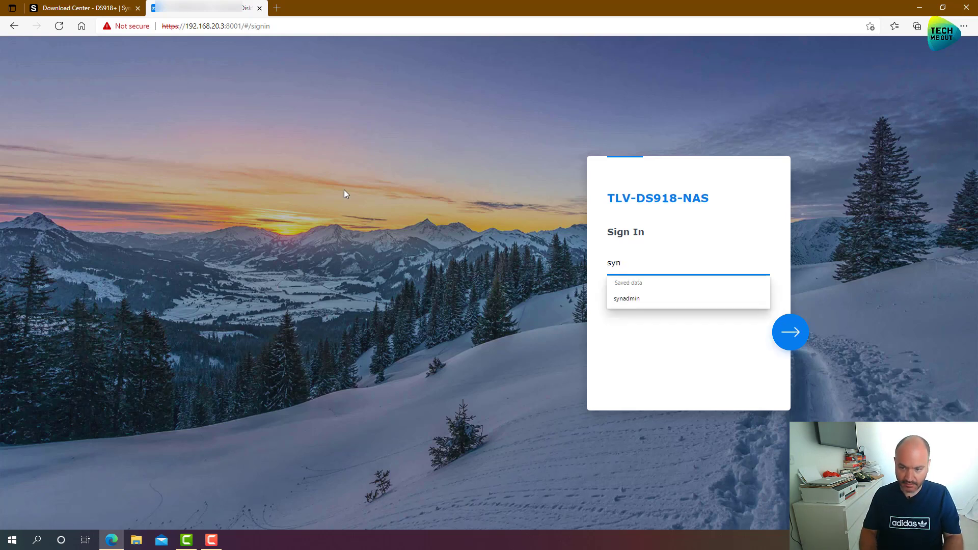
pyautogui.press('Down')
pyautogui.press('Return')
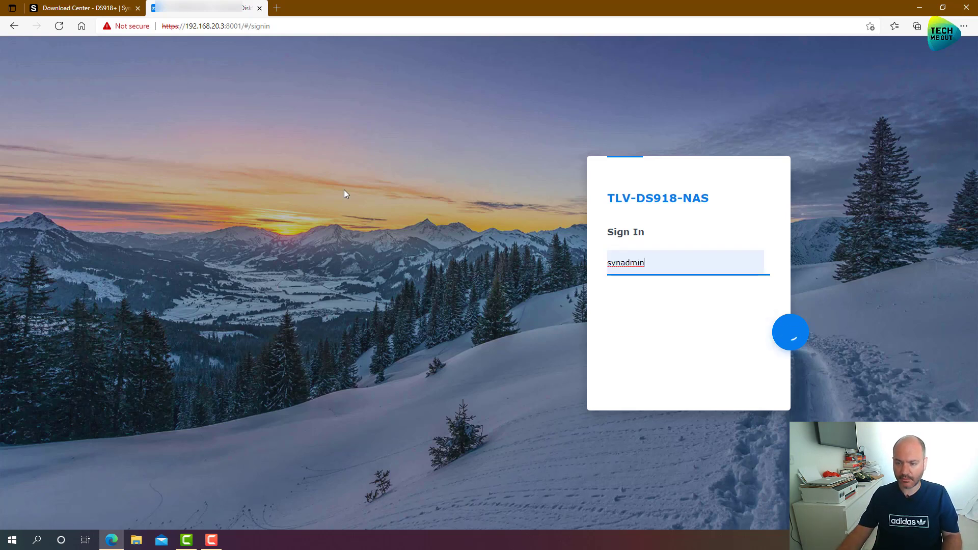
pyautogui.write('•••')
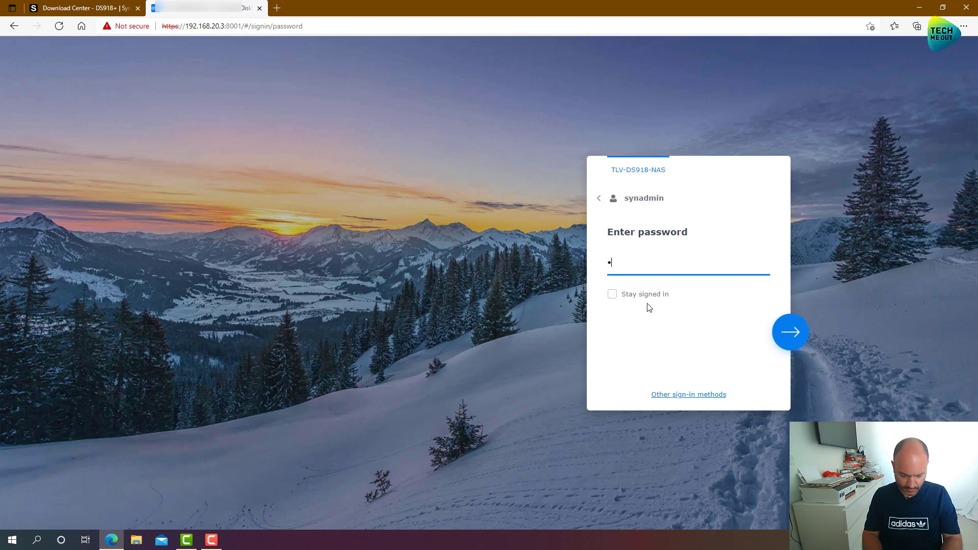
pyautogui.write('••••••••')
pyautogui.press('Return')
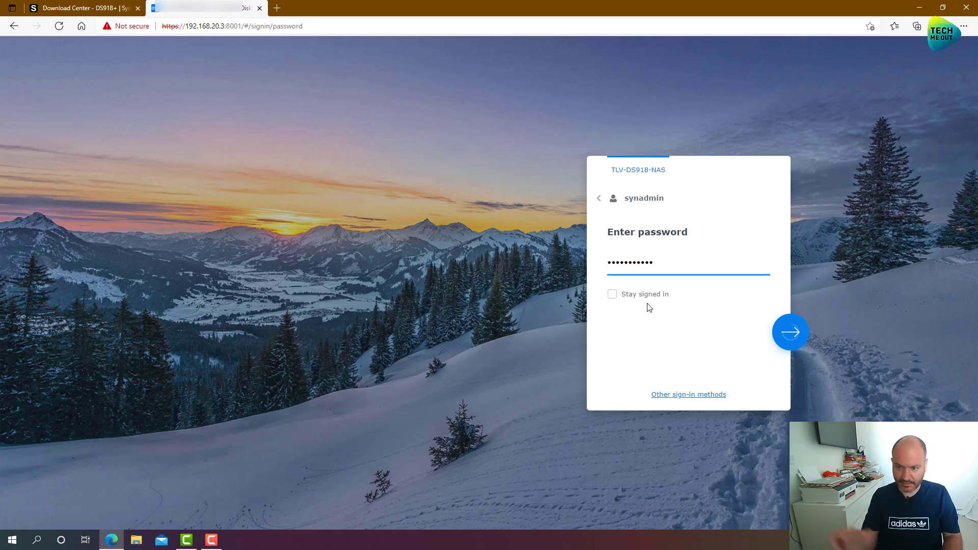